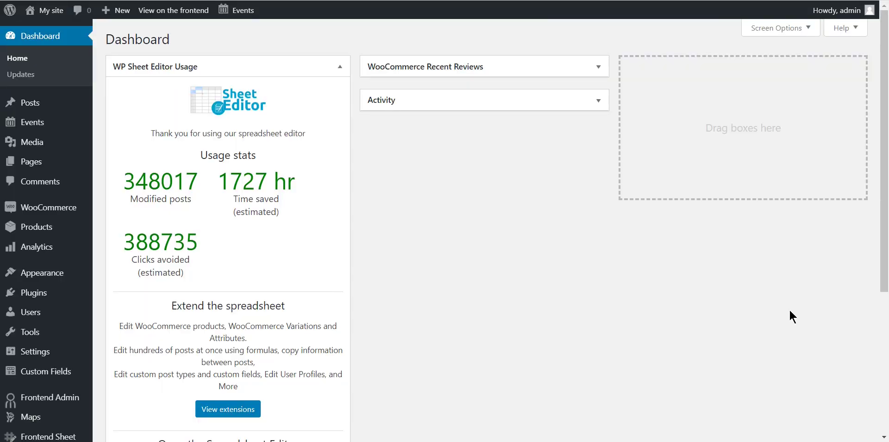
key("XF86AudioLowerVolume")
key("XF86AudioRaiseVolume")
key("XF86AudioRaiseVolume")
- Open the WP Sheet Editor taxonomy spreadsheet for Product Color and activate full screen mode
scroll(418, 227, "down", 4)
mouse_move(64, 406)
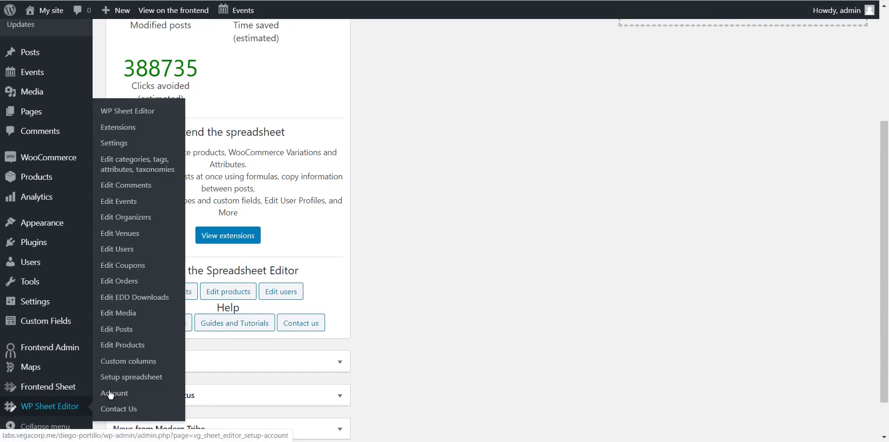
left_click(157, 161)
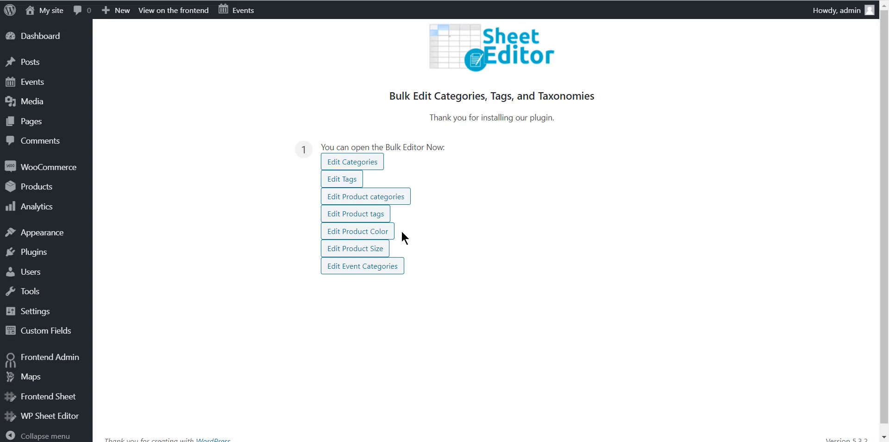
left_click(384, 235)
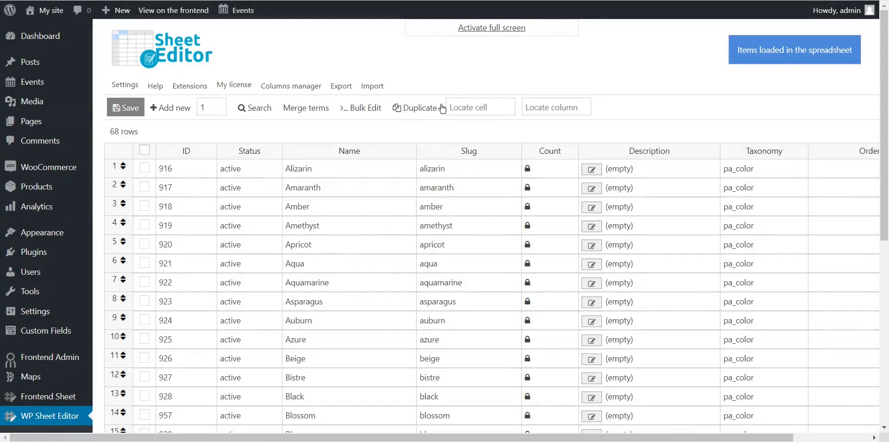
left_click(490, 28)
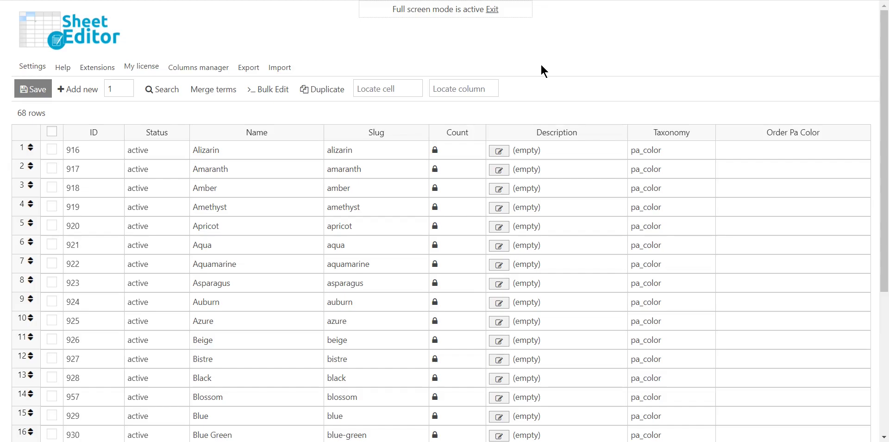
- Fill the descriptions of Alizarin through Apricot with "Donec quam felis, ultricies nec, pellentesque eu, pretium quis, sem. Nulla porta dolor."
double_click(579, 148)
type("Donec quam felis, ultricies nec, pellentesque eu, pretium quis, sem. Nulla porta dolor.")
double_click(569, 169)
type("Donec quam felis, ultricies nec, pellentesque eu, pretium quis, sem. Nulla porta dolor.")
key("Return")
mouse_move(582, 167)
left_mouse_down()
mouse_move(616, 216)
mouse_move(606, 227)
left_mouse_up()
key("ctrl+v")
- Enter the descriptions "This is my description." for Aqua, "What a great color." for Aquamarine and "Good color." for Asparagus
left_click(592, 238)
type("This is my description.")
key("Return")
type("What a great color.")
key("Return")
type("Good color.")
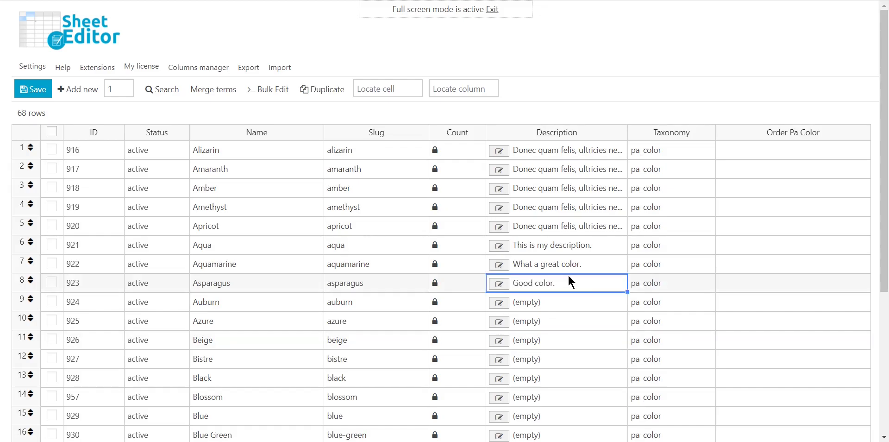
- Copy the "Good color." description down from Asparagus through Blue Green and save the spreadsheet changes
left_click_drag(626, 292, 590, 394)
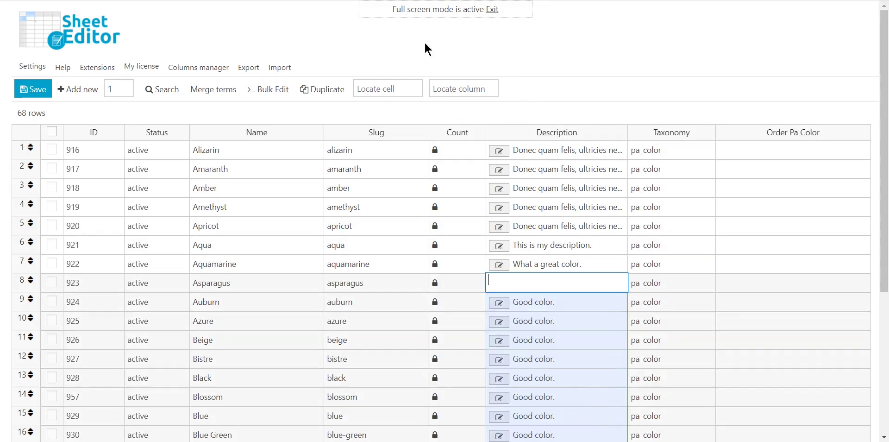
left_click(37, 89)
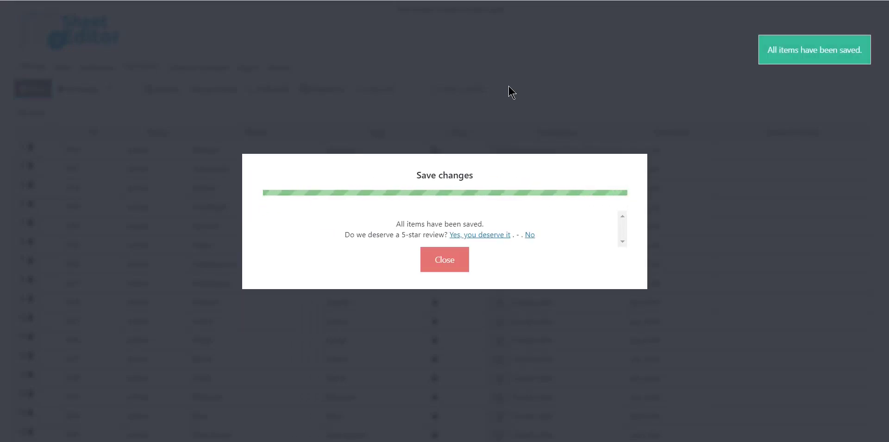
left_click(458, 258)
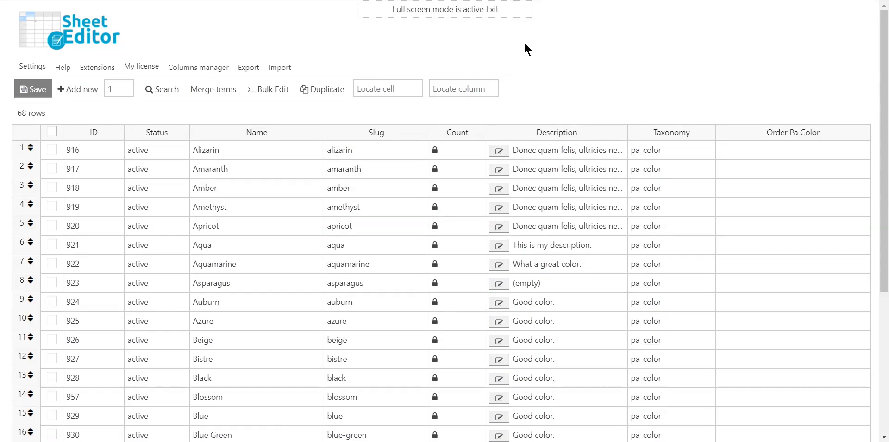
- Select the rows Alizarin, Amber, Apricot, Aquamarine, Asparagus, Azure, Bistre, Black and Blossom
left_click(51, 149)
left_click(51, 187)
left_click(51, 225)
left_click(52, 262)
left_click(52, 285)
left_click(52, 320)
left_click(51, 364)
left_click(51, 359)
left_click(52, 378)
left_click(53, 396)
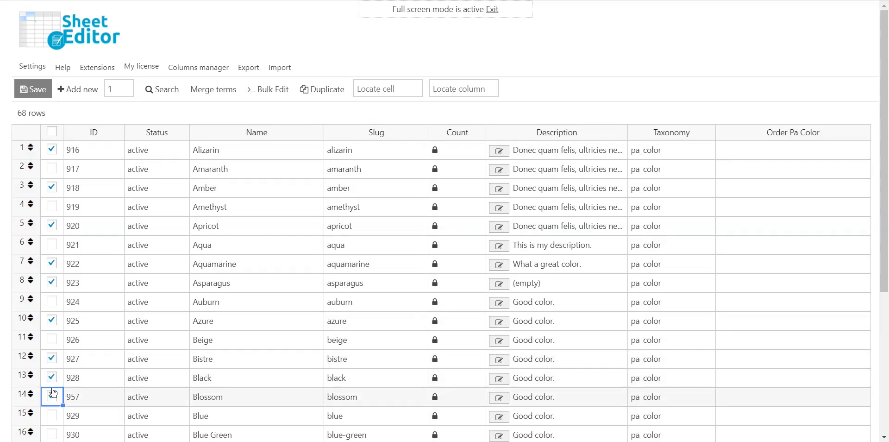
- Set up a bulk edit of the selected rows that sets the Taxonomy field's value to product_cat
left_click(273, 90)
left_click(376, 166)
type("ta")
left_click(387, 205)
left_click(401, 228)
left_click(398, 250)
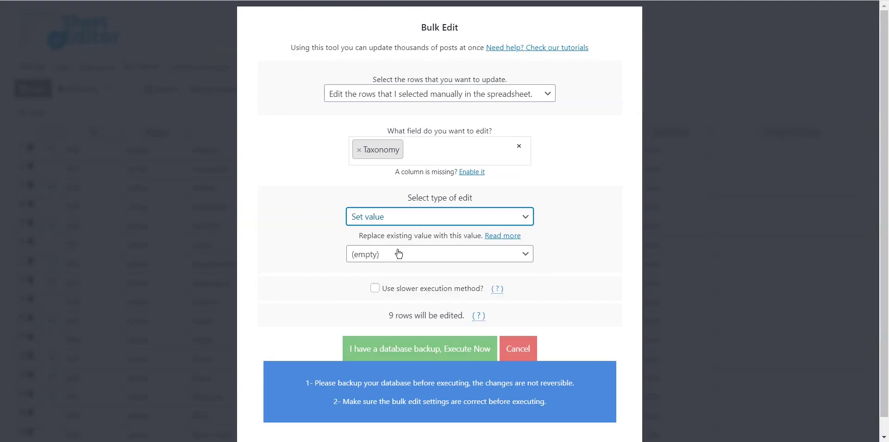
left_click(400, 253)
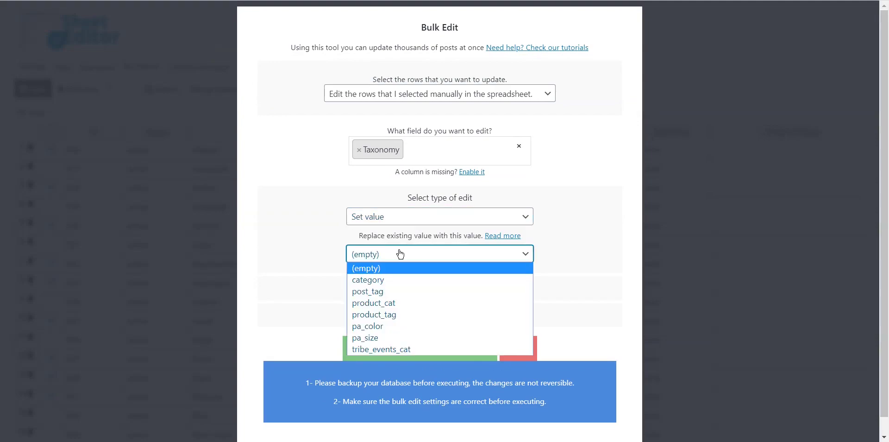
left_click(396, 302)
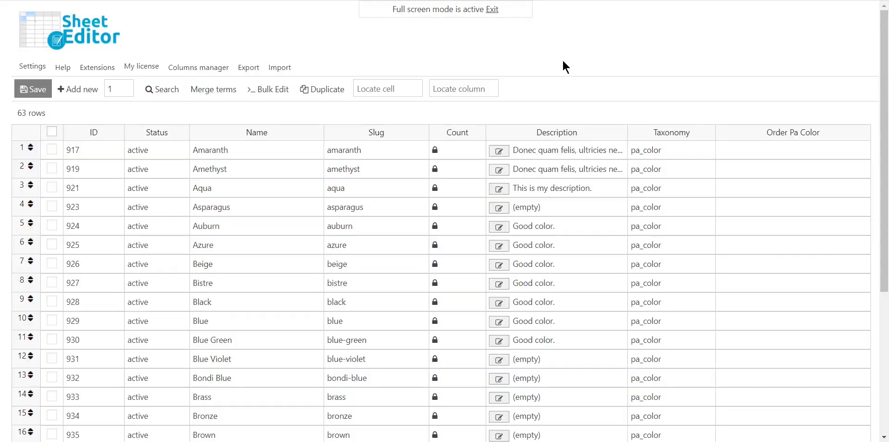
- Select the rows Aqua and Asparagus through Bistre, plus Blue Violet, Bondi Blue and Brass
left_click(51, 187)
left_click(52, 206)
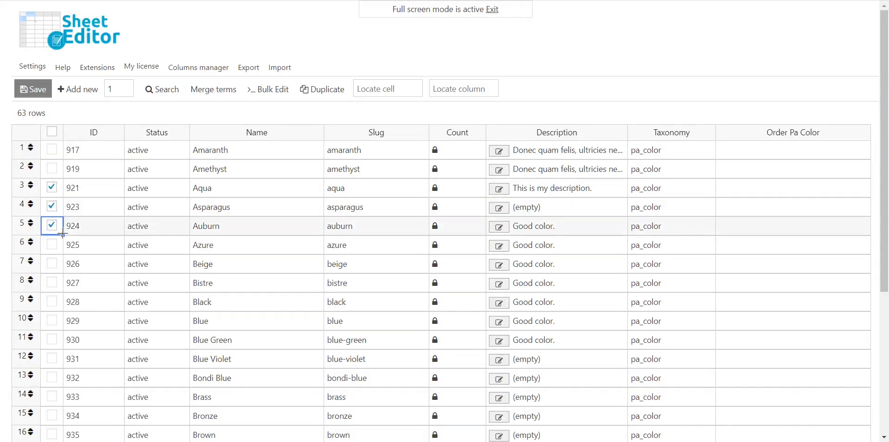
left_click_drag(62, 232, 58, 285)
left_click(51, 358)
left_click(51, 377)
left_click(54, 397)
left_click(51, 396)
- Add several more color rows further down the spreadsheet to the selection
scroll(146, 346, "down", 5)
left_click(51, 252)
left_click(52, 271)
left_click(51, 375)
left_click(53, 347)
left_click(52, 347)
left_click(51, 366)
left_click(52, 385)
scroll(88, 376, "down", 1)
left_click(51, 383)
left_click(53, 405)
left_click(53, 405)
scroll(168, 324, "up", 6)
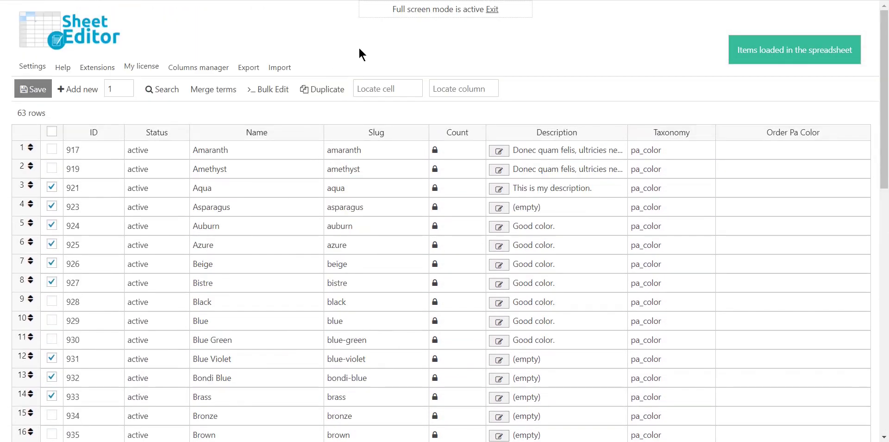
- Run a bulk edit on the manually selected rows that sets the Status field to delete, and close the dialog
left_click(272, 87)
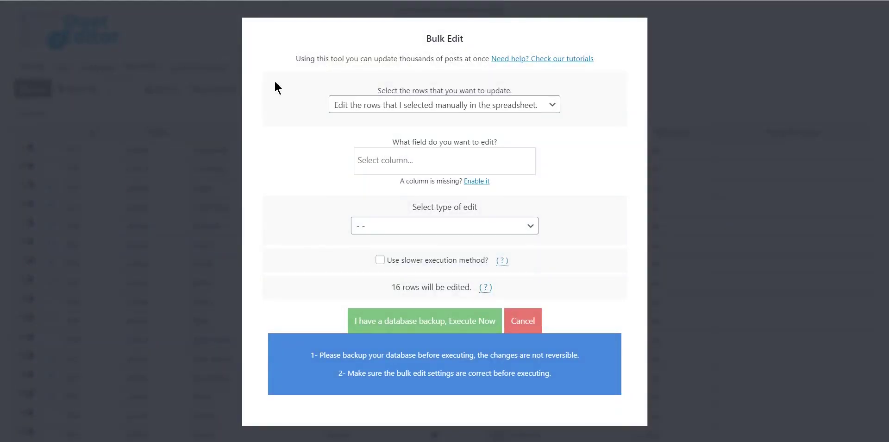
type("st")
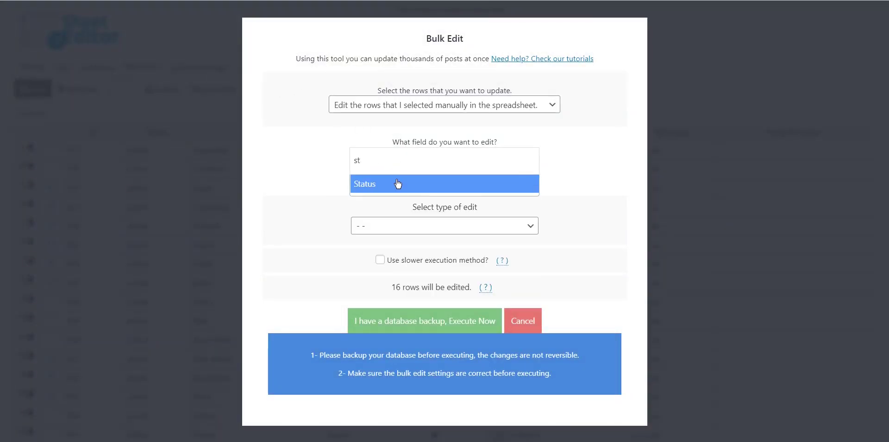
left_click(397, 182)
left_click(407, 226)
left_click(401, 252)
left_click(412, 258)
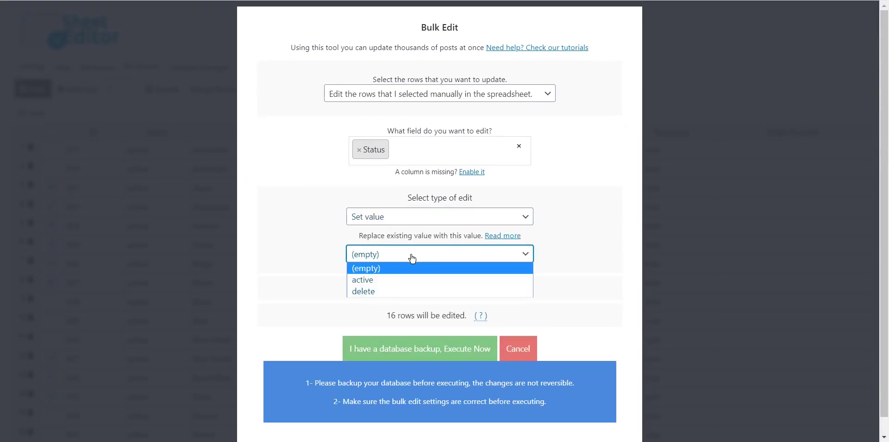
left_click(401, 292)
left_click(424, 354)
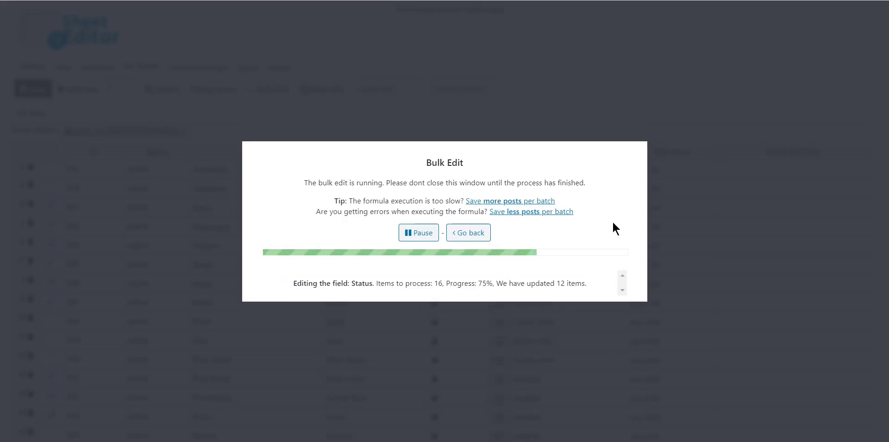
left_click(445, 299)
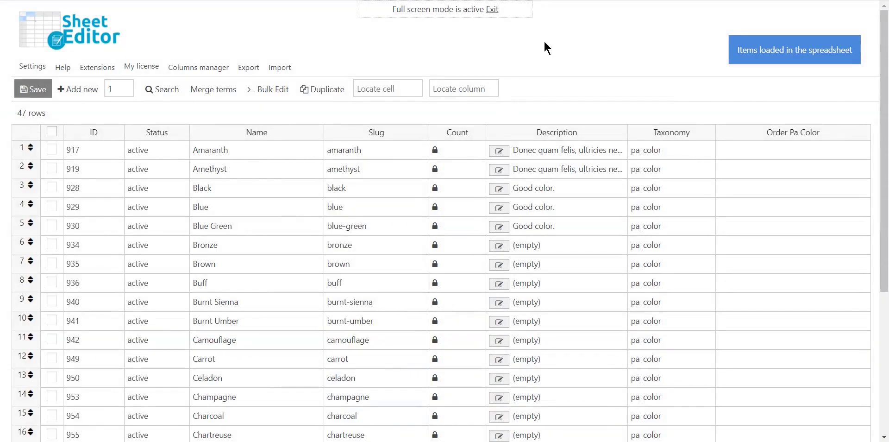